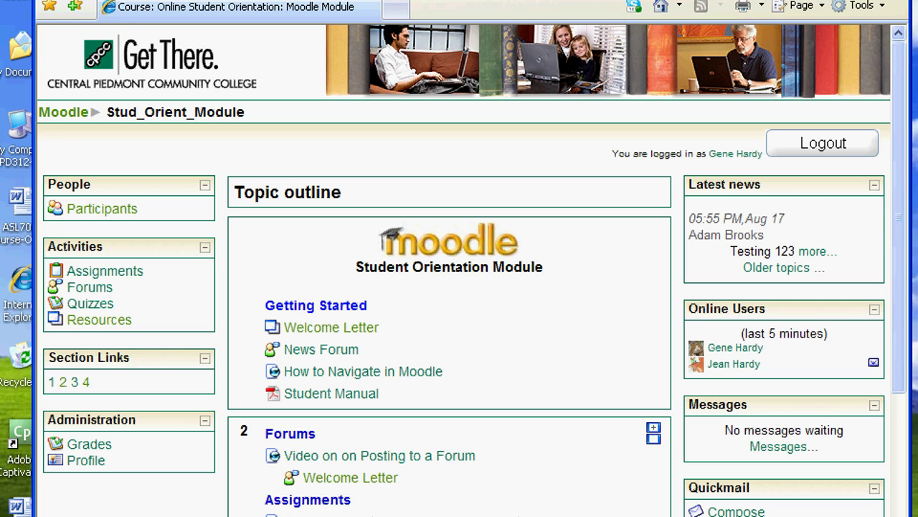
- Open the Welcome Letter forum, scroll to its discussion list, and begin a new discussion topic
left_click(381, 485)
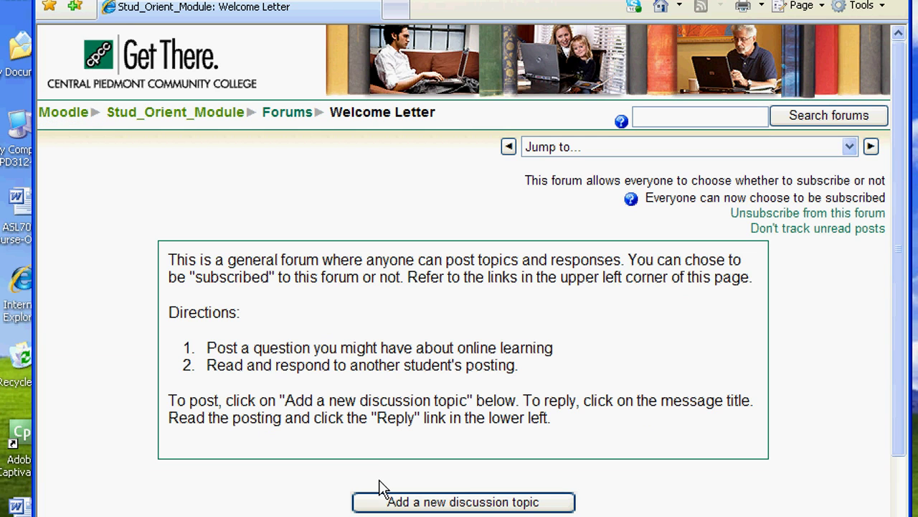
left_click_drag(902, 443, 902, 514)
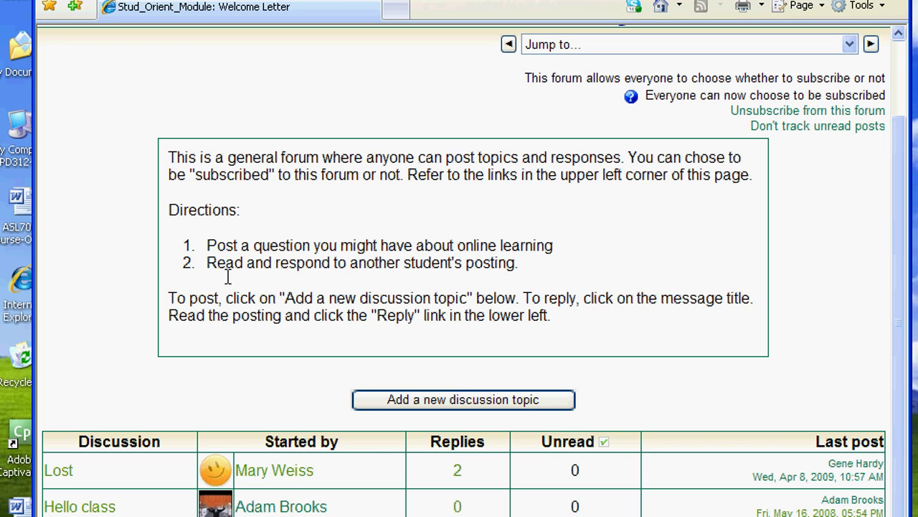
left_click(415, 402)
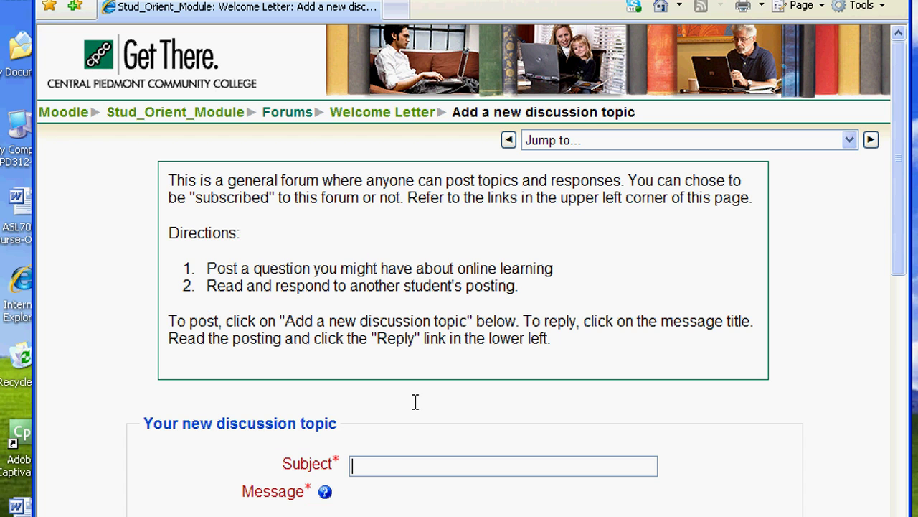
- Enter 'Testing' as the new discussion's subject
left_click_drag(904, 255, 904, 323)
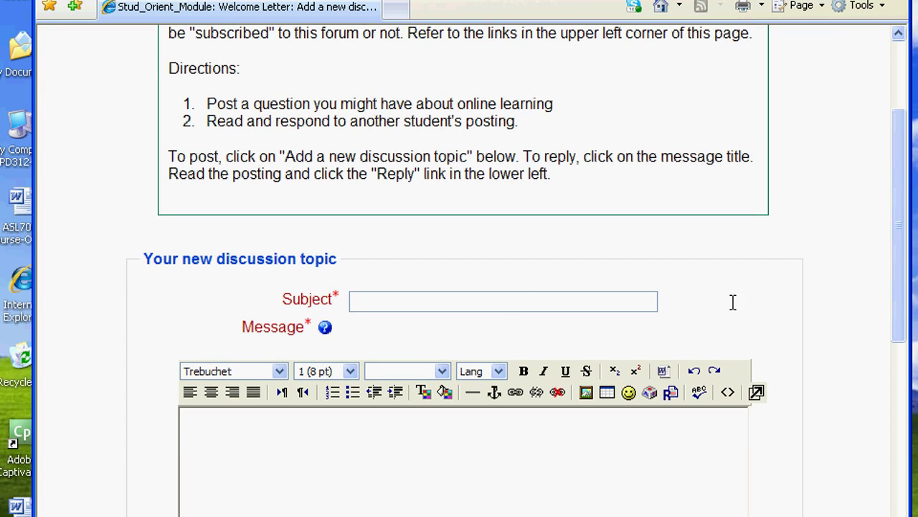
left_click(495, 307)
type("Testu")
key("BackSpace")
type("ing")
key("Tab")
- Write the message 'How much time will we have to take online tests?'
left_click(341, 424)
type("How ")
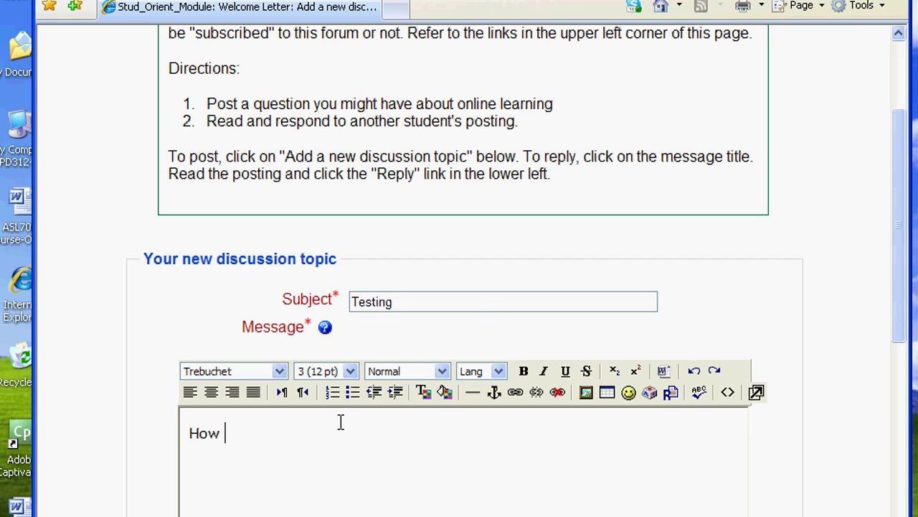
type("much time wi")
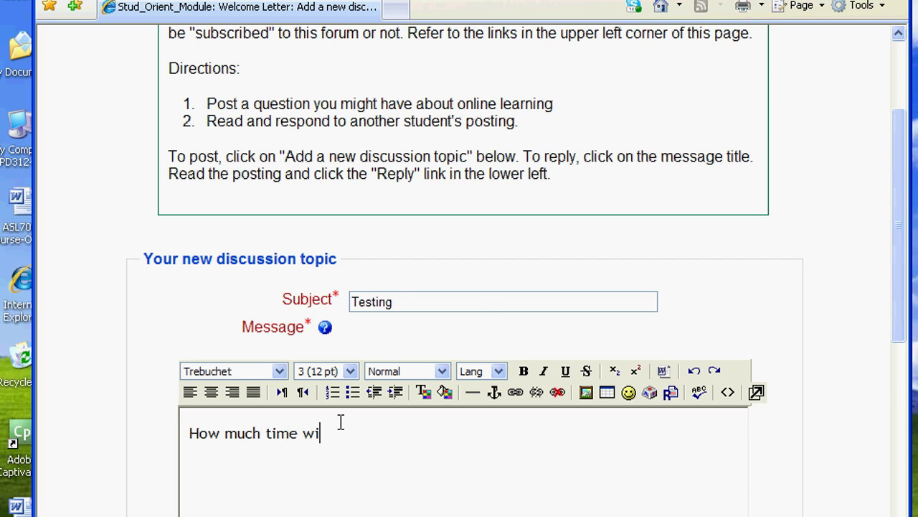
type("ll we have to take onlne te")
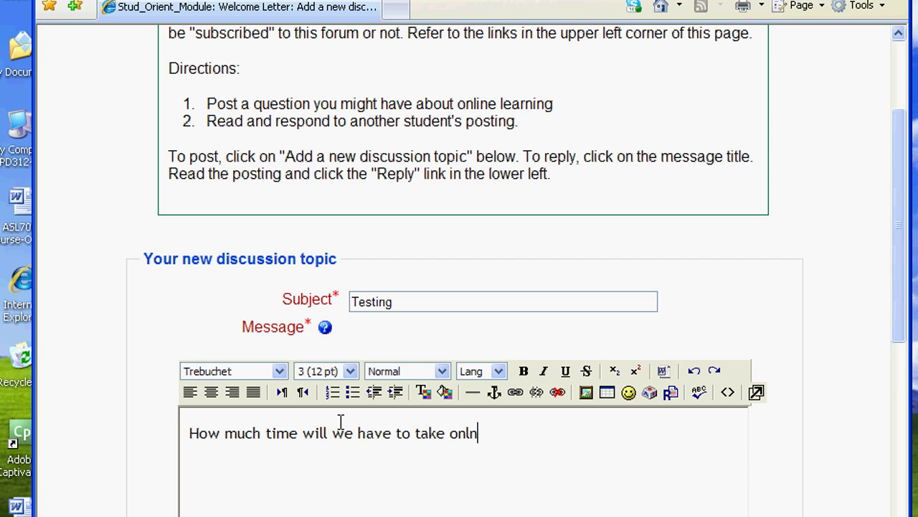
key("BackSpace")
key("BackSpace")
key("BackSpace")
key("BackSpace")
key("BackSpace")
type("ine tests?")
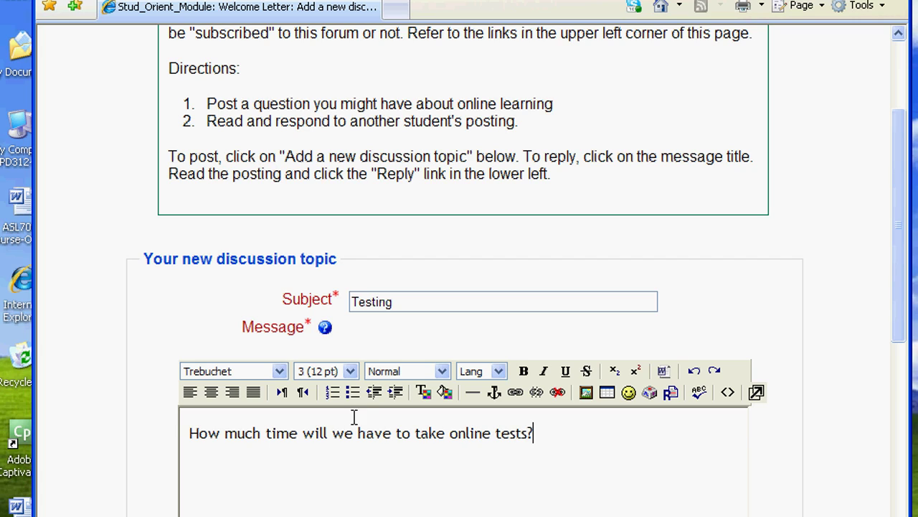
- Set the question text in the message to size 4 (14 pt)
left_click_drag(527, 433, 180, 441)
left_click(350, 371)
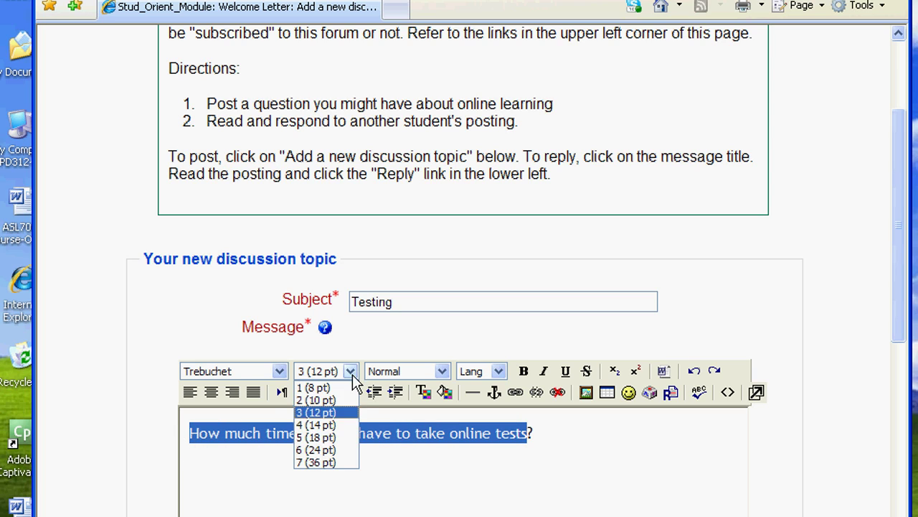
left_click(316, 425)
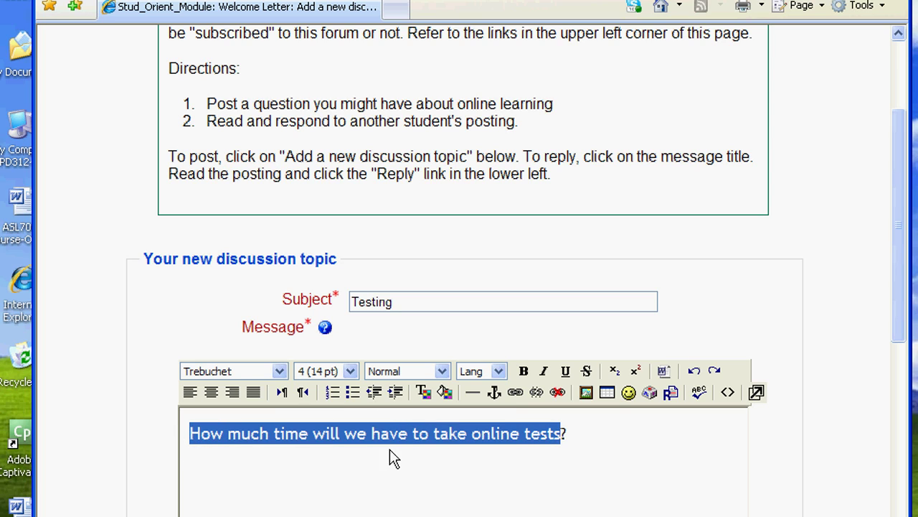
- Insert the 'mixed' smiley at the end of the question
left_click(589, 495)
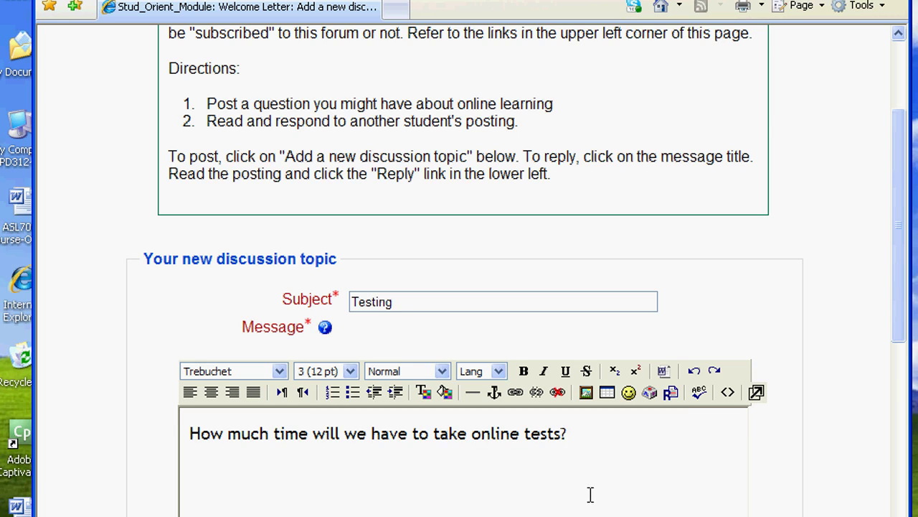
left_click(629, 392)
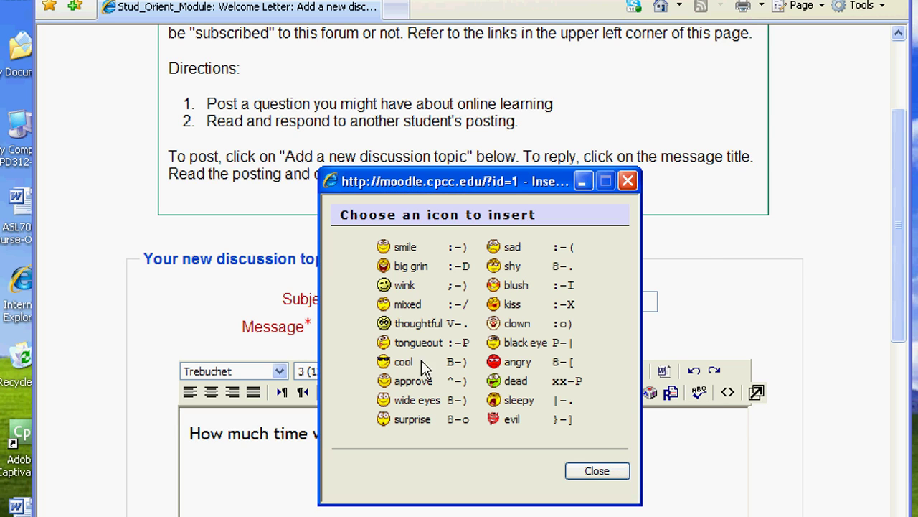
left_click(384, 307)
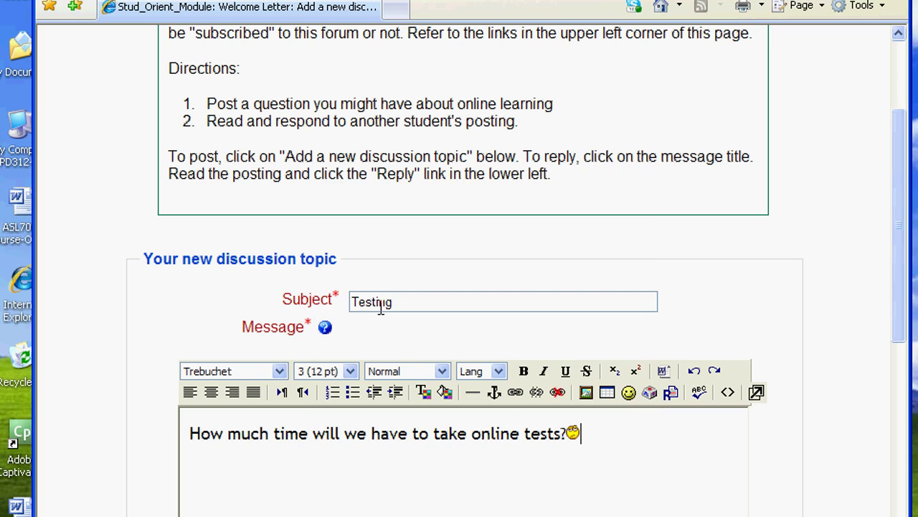
scroll(652, 488, "down", 5)
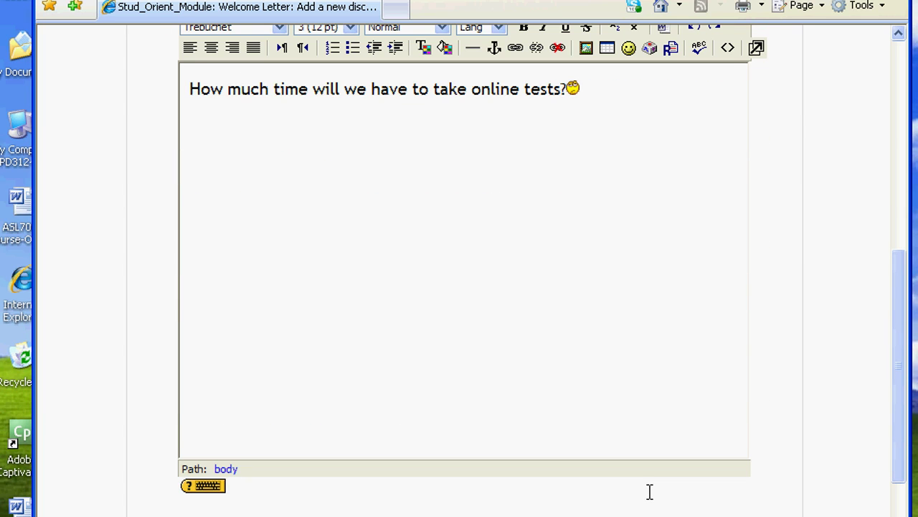
scroll(650, 491, "down", 2)
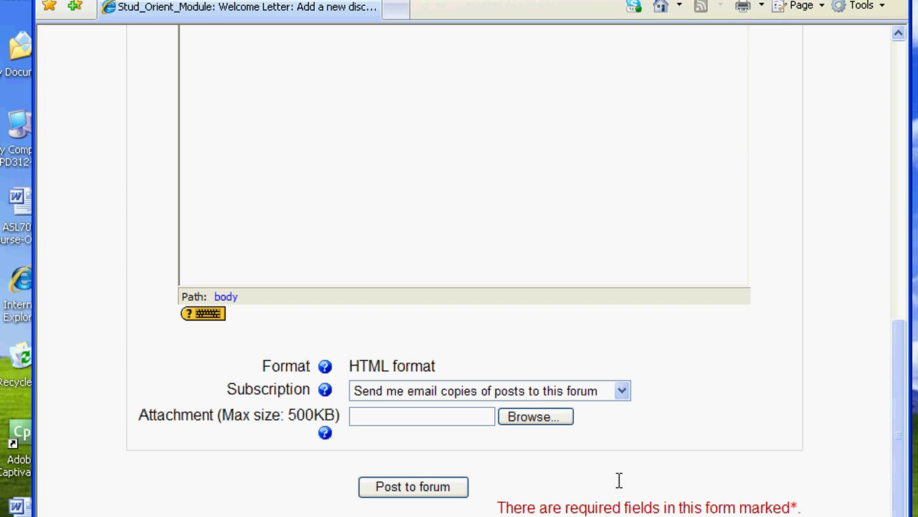
- Keep email copies of forum posts, review the subscription help, and post the Testing topic
left_click(621, 391)
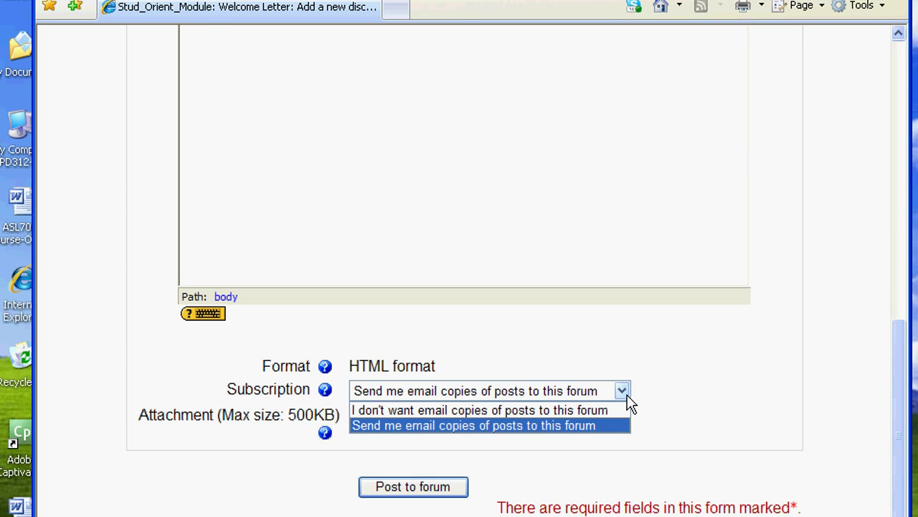
left_click(627, 395)
left_click(678, 454)
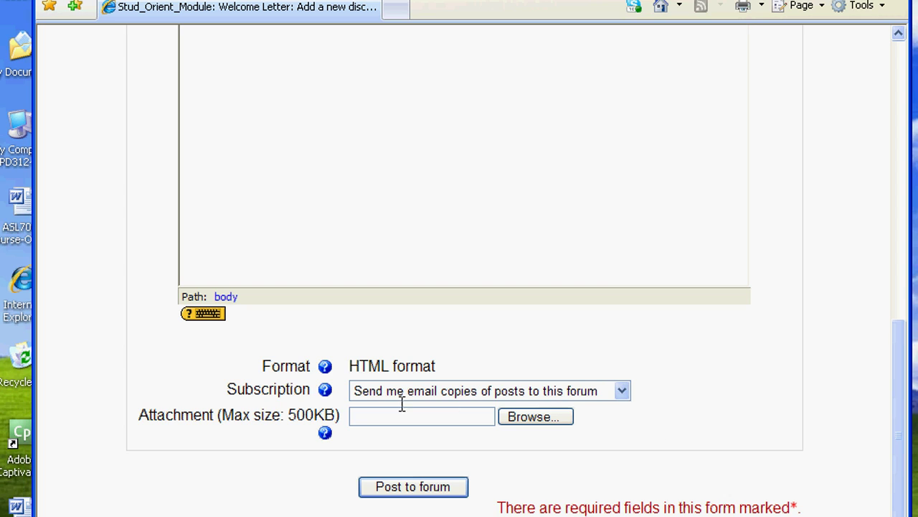
left_click(325, 391)
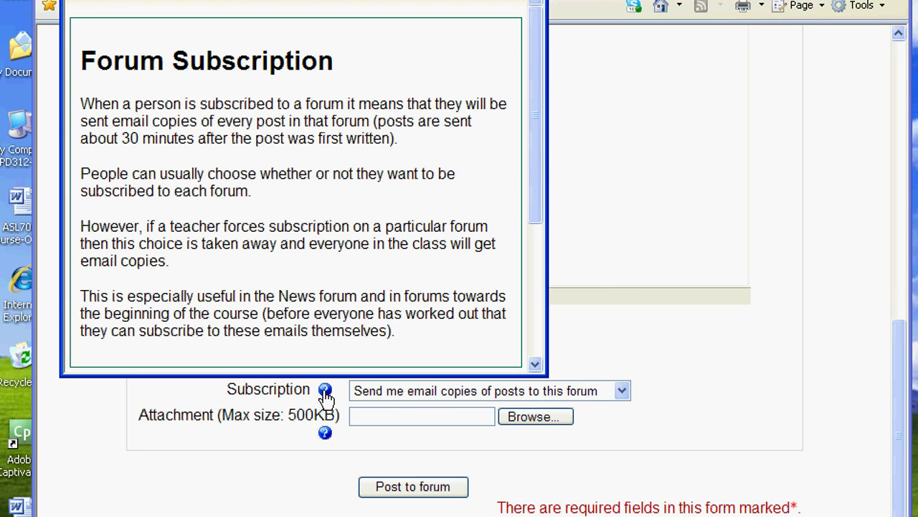
key("alt+F4")
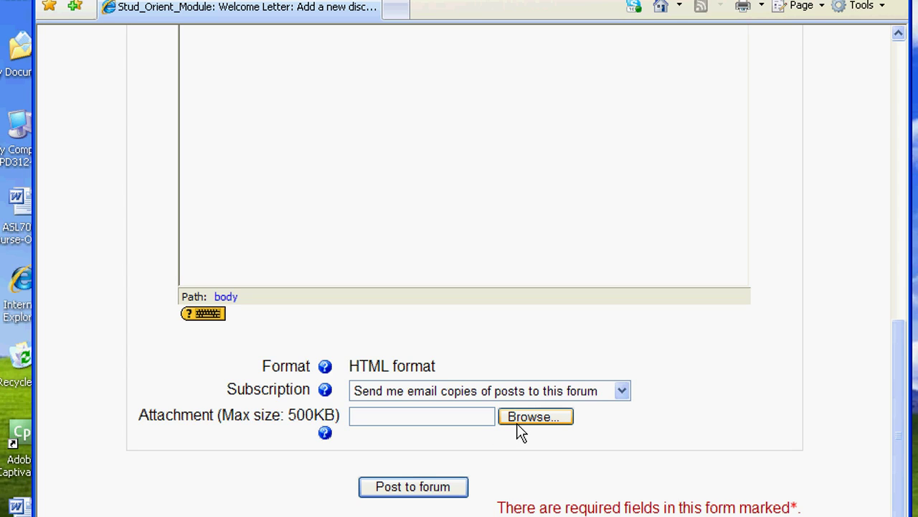
left_click(426, 496)
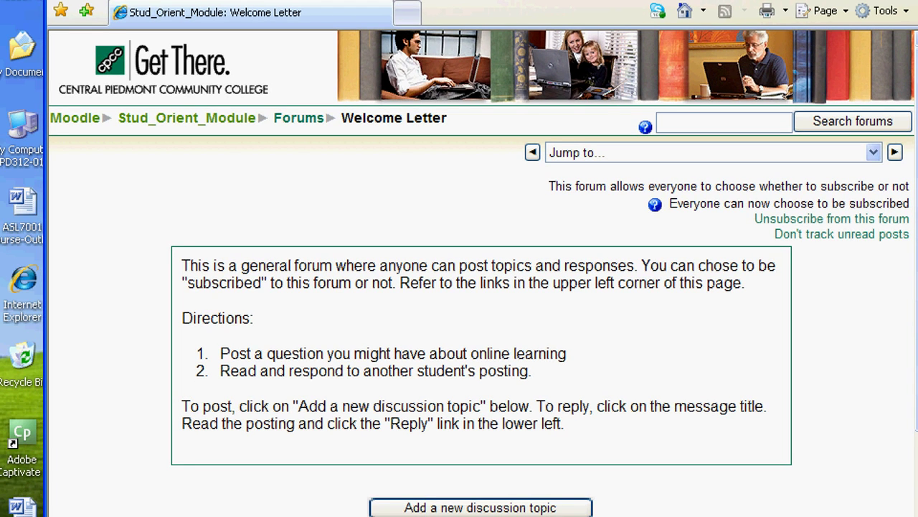
- Open the 'Lost' thread from the forum's Discussion table
scroll(419, 406, "down", 4)
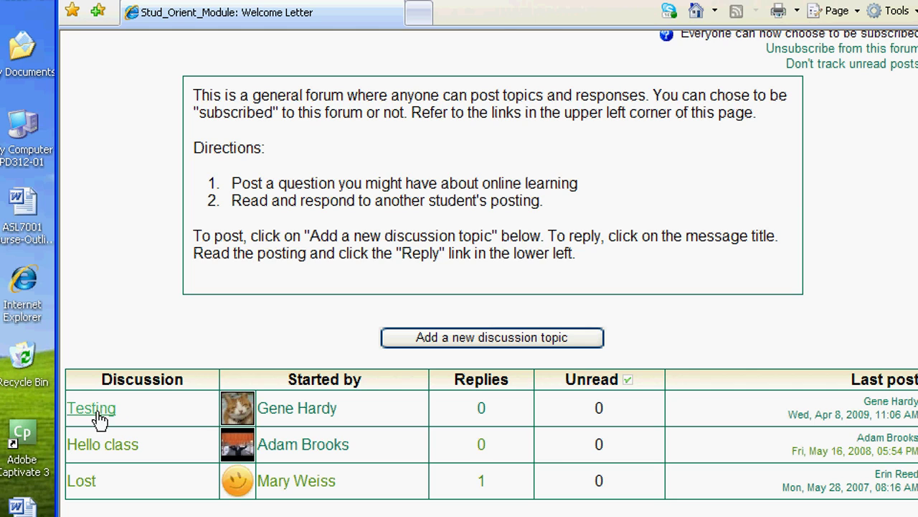
left_click(75, 482)
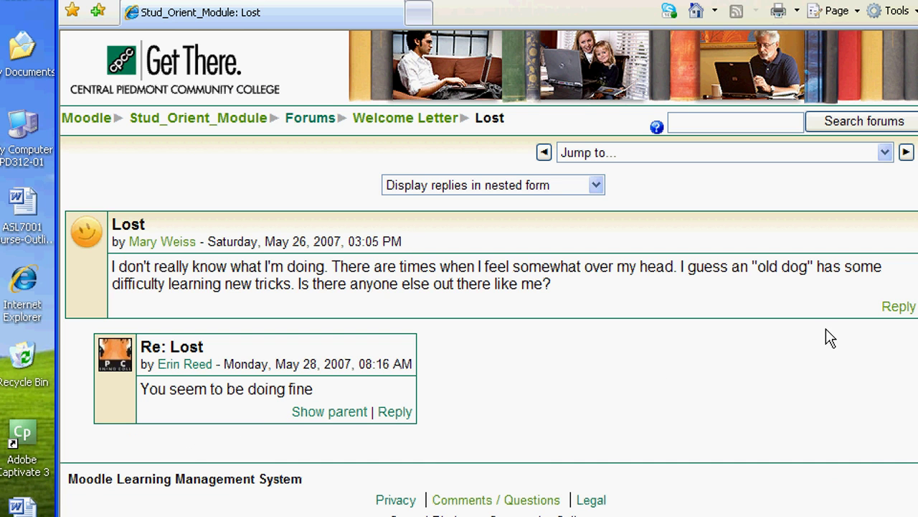
- Reply to the Lost post with 'Let us know if we can be of any help.' and post it
left_click(890, 308)
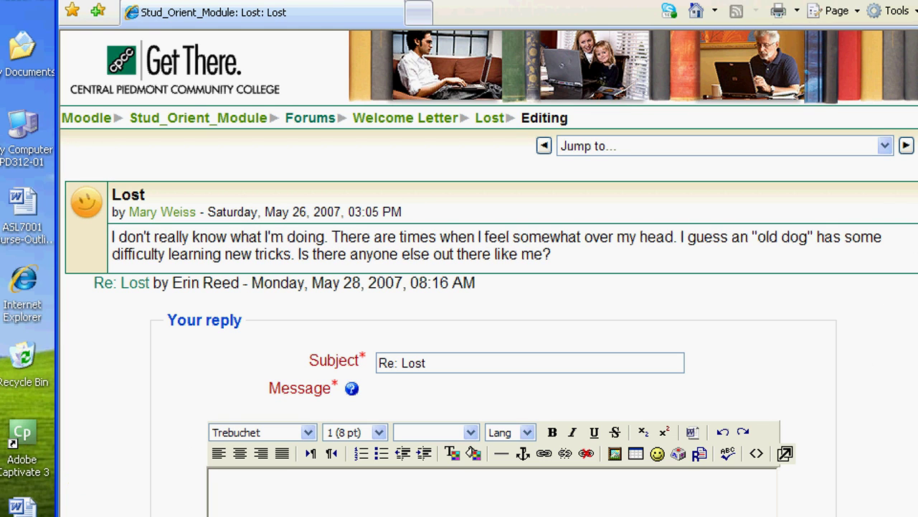
scroll(488, 287, "down", 3)
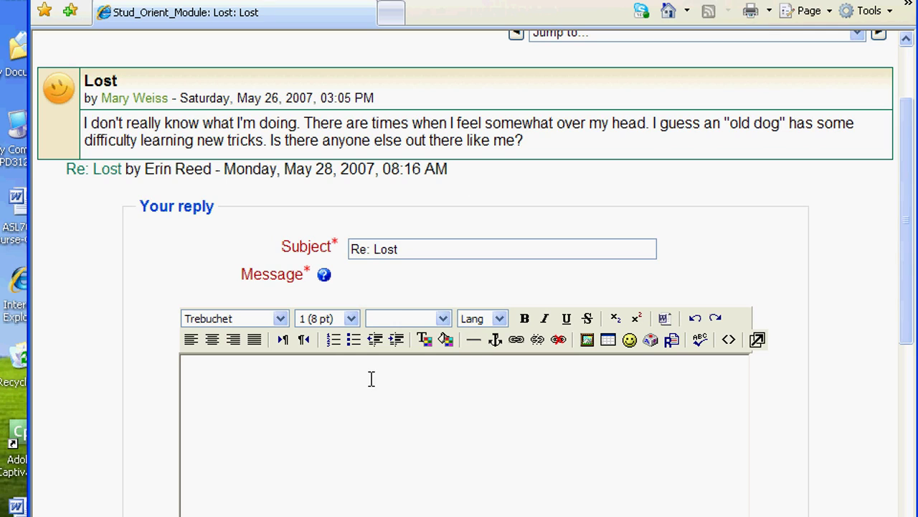
left_click(362, 399)
type("L")
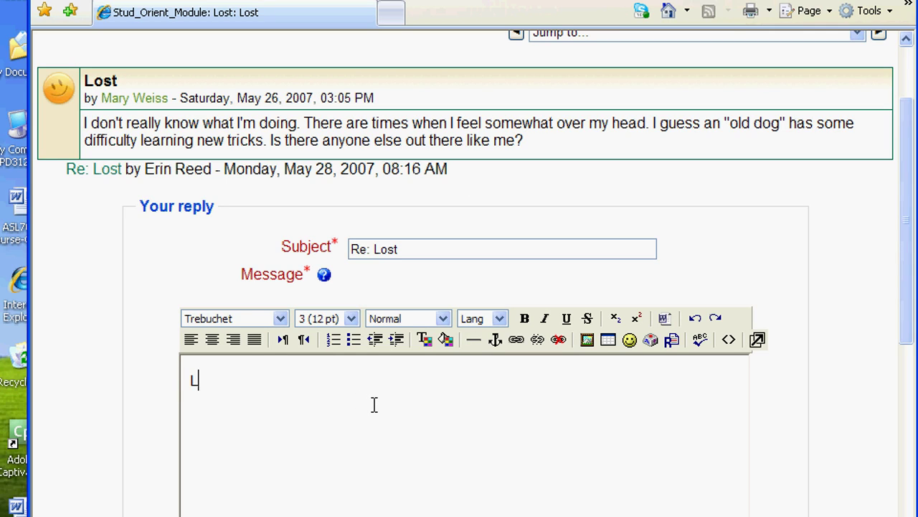
type("et us know if we c")
type("an ")
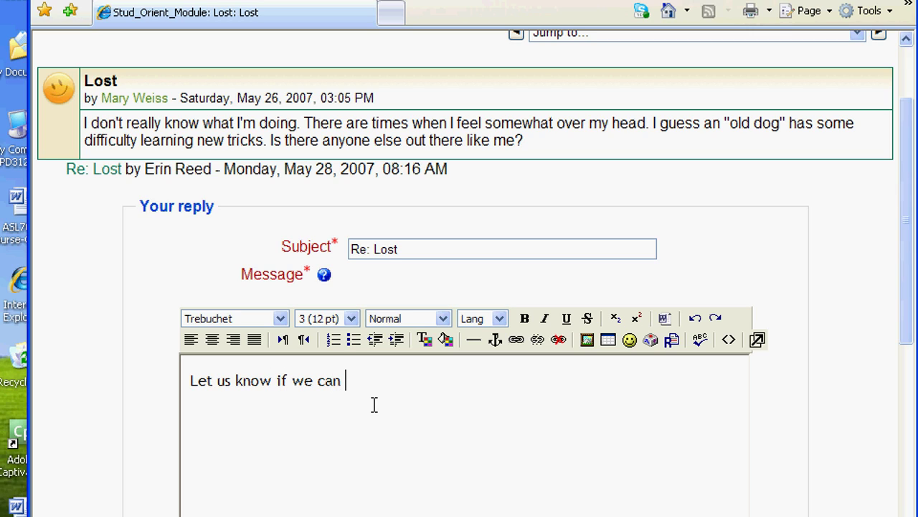
type("be of any ")
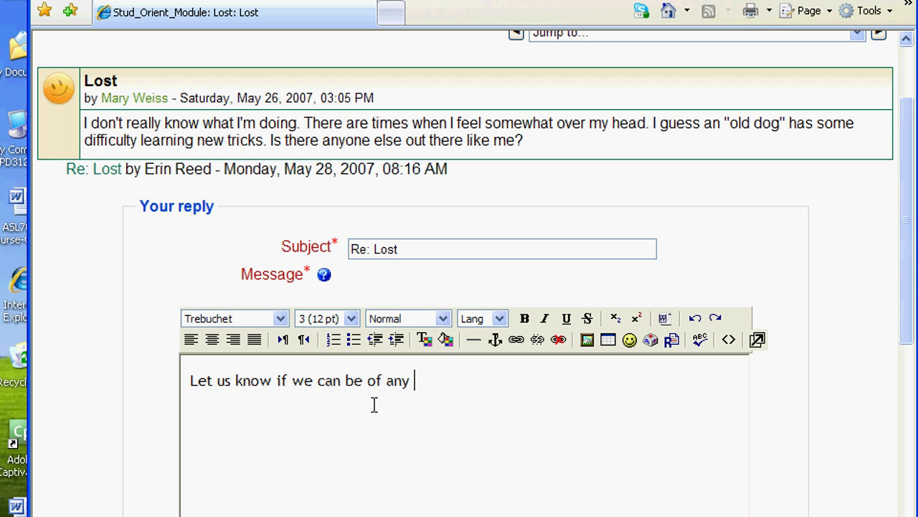
type("help.")
left_click_drag(907, 339, 903, 516)
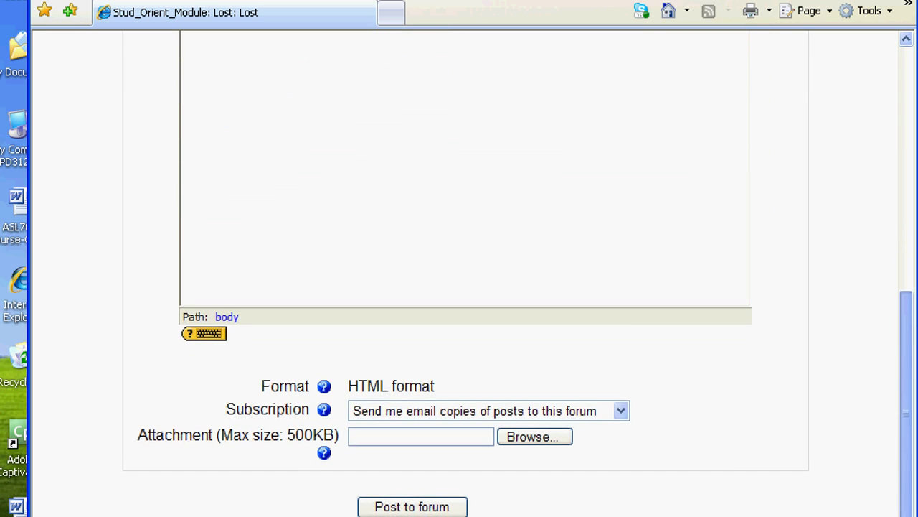
left_click(413, 495)
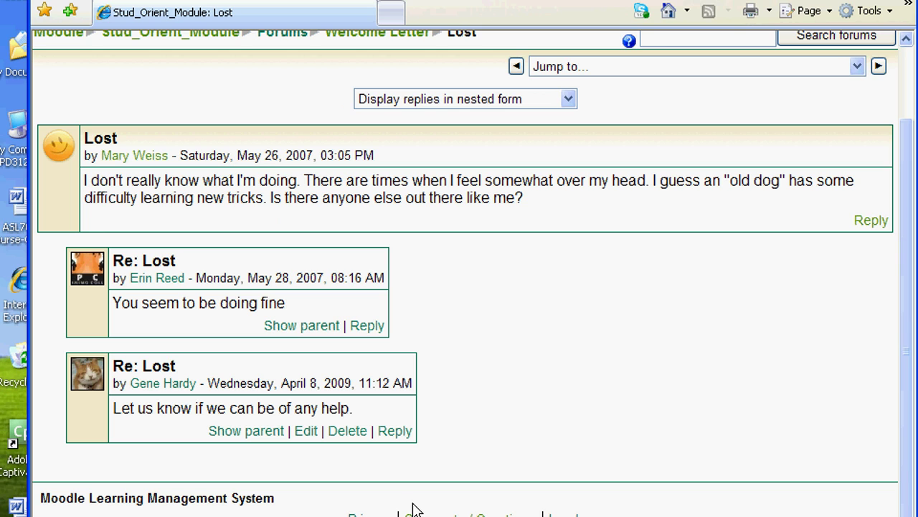
- Check that Lost now shows 2 replies in Welcome Letter, then return to the site front page
scroll(414, 509, "up", 3)
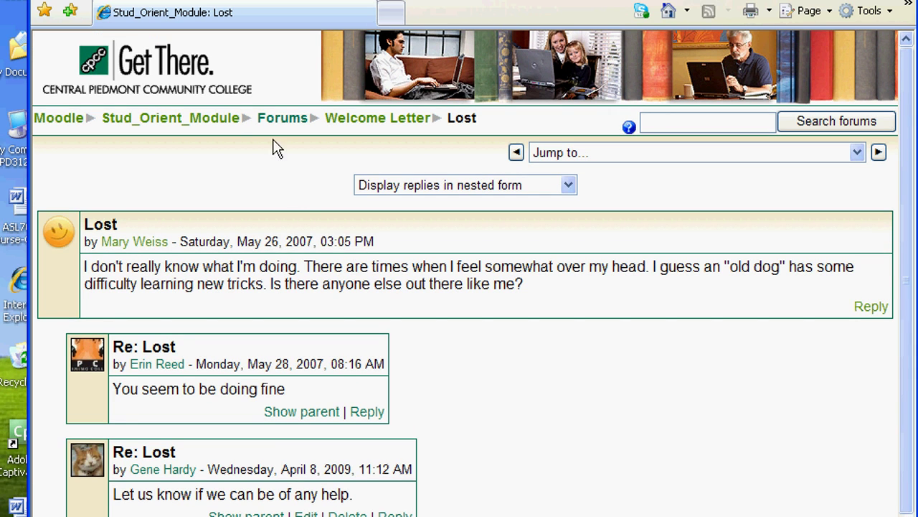
left_click(362, 127)
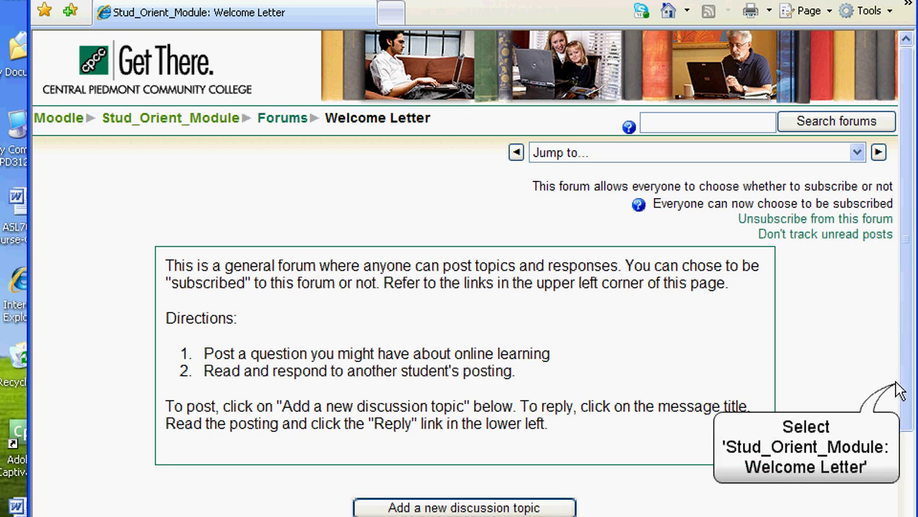
scroll(902, 474, "down", 2)
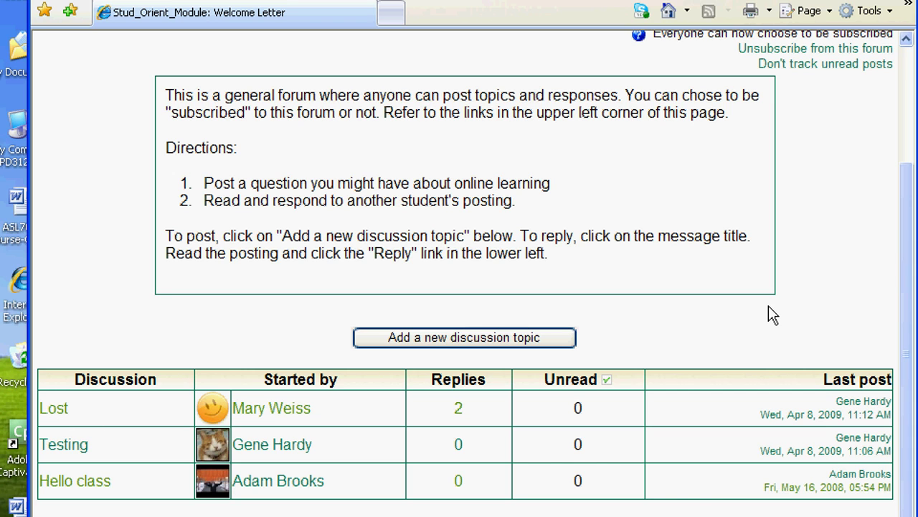
scroll(824, 327, "up", 3)
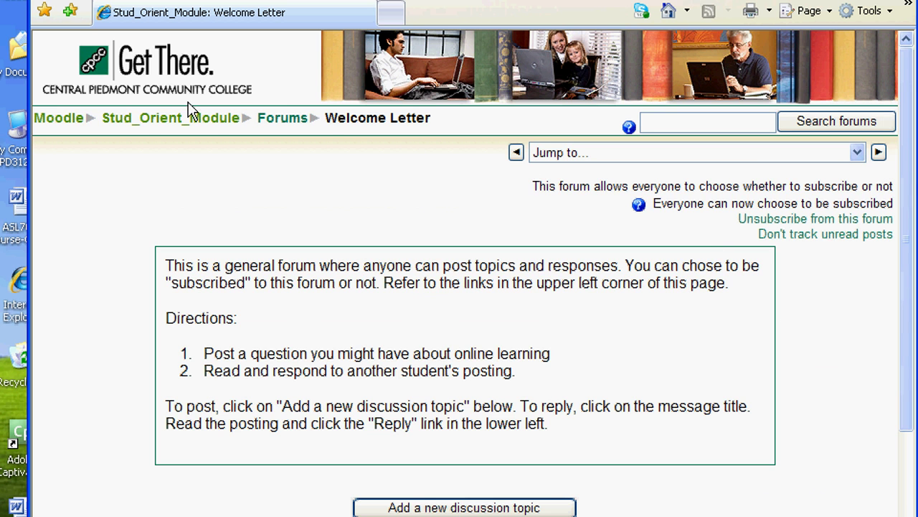
left_click(63, 119)
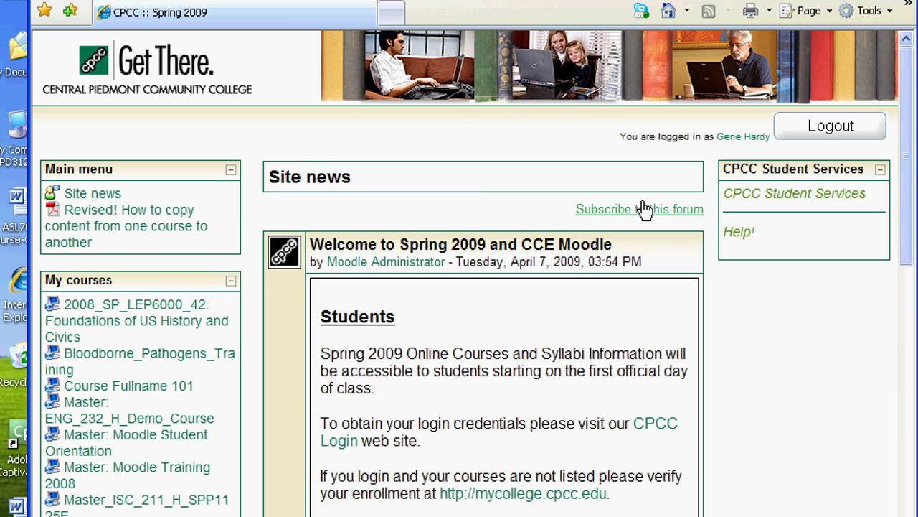
- Open the CPCC Student Services link and scroll through the eLearning Student Support page
left_click(771, 195)
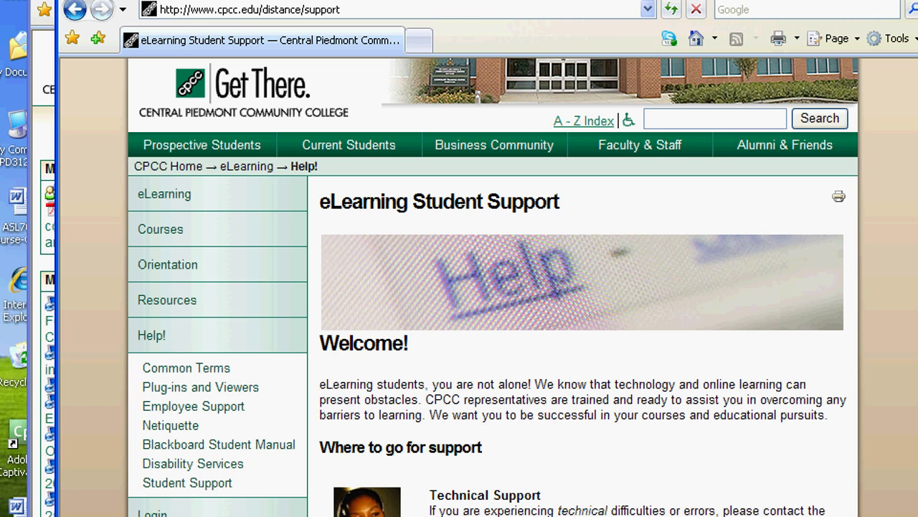
scroll(493, 287, "down", 5)
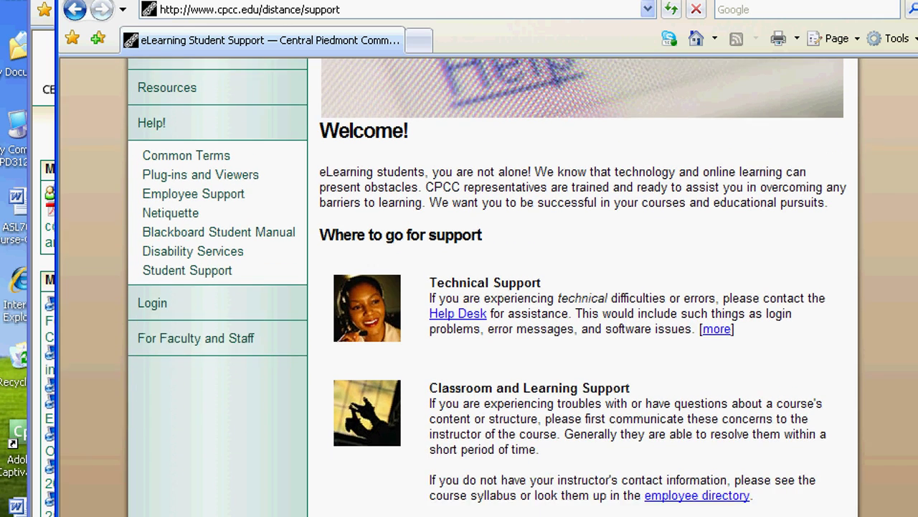